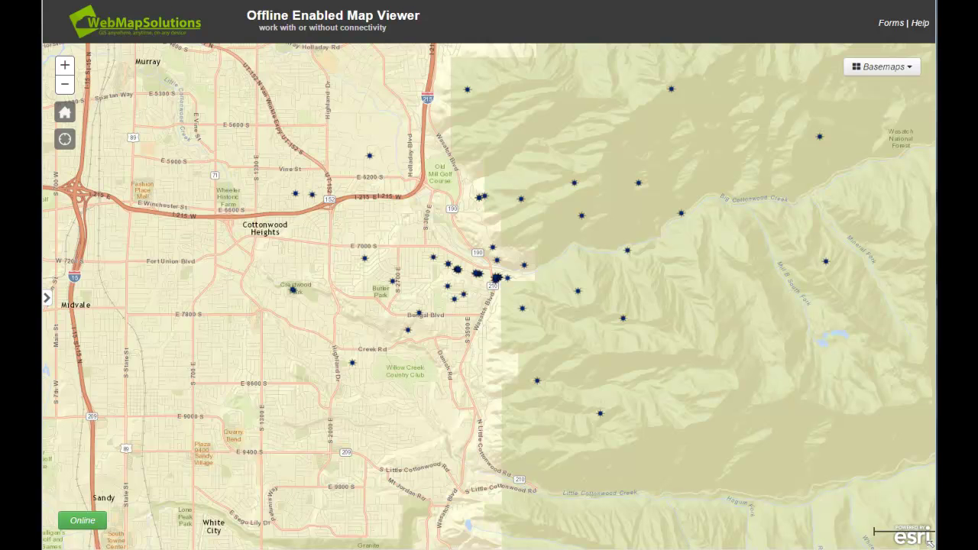
# - Open the map tools side panel and switch the basemap to Satellite, then back to Streets
pyautogui.click(47, 298)
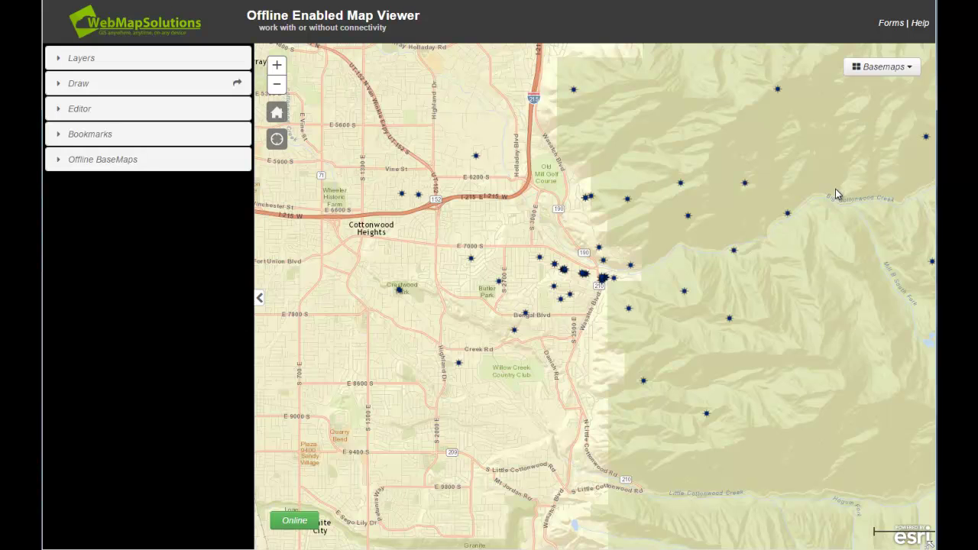
pyautogui.click(889, 73)
pyautogui.click(863, 110)
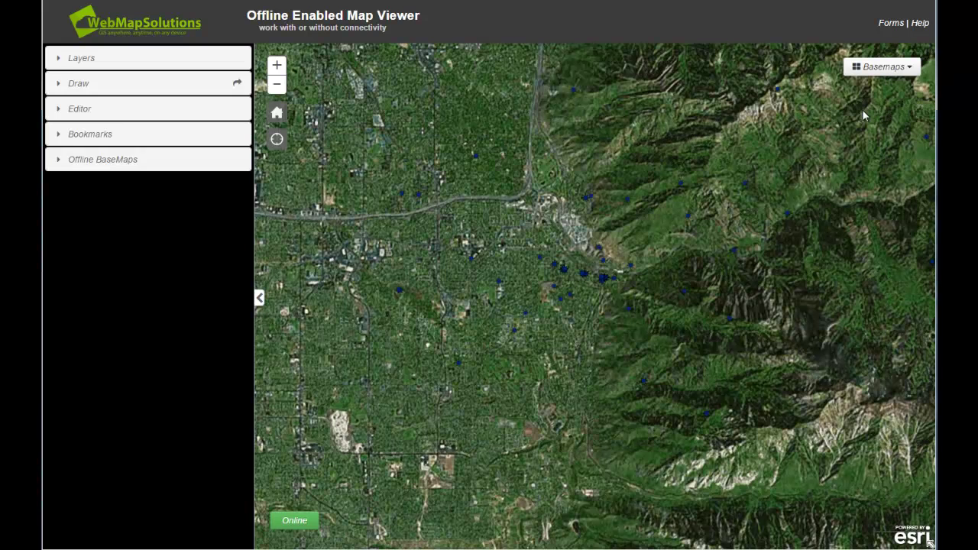
pyautogui.click(879, 72)
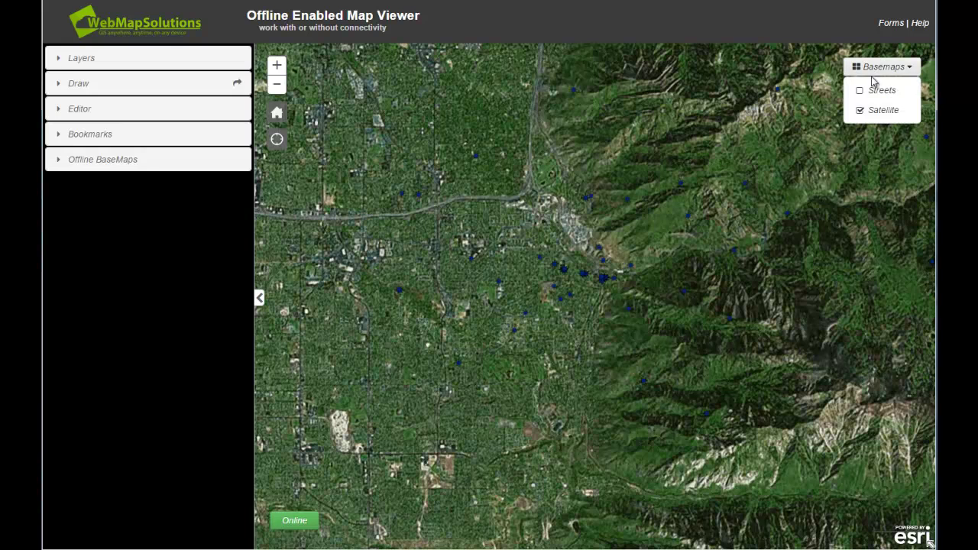
pyautogui.click(866, 92)
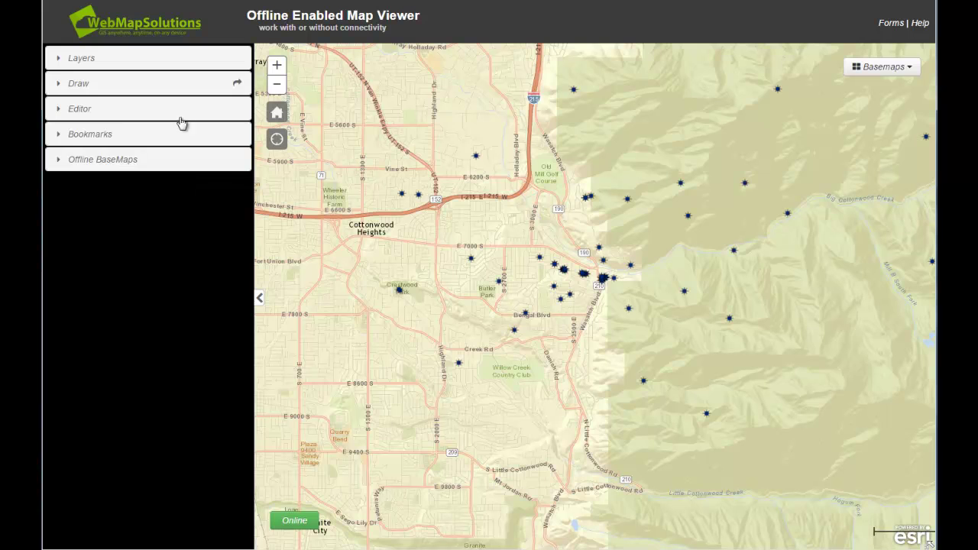
# - Hide and then reshow the Wells (Bottom) and STLJS Meetup Home Towns layers
pyautogui.click(139, 67)
pyautogui.click(73, 98)
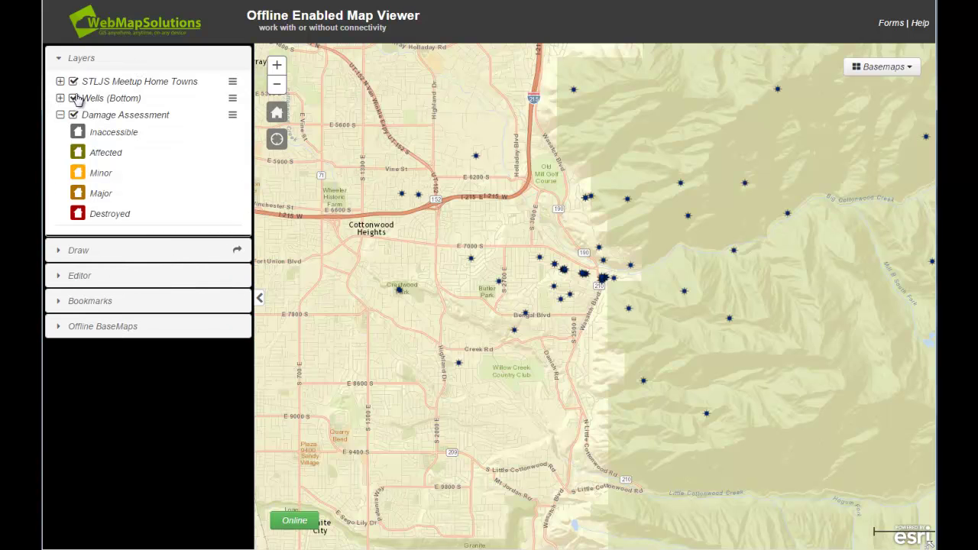
pyautogui.click(73, 81)
pyautogui.click(73, 81)
pyautogui.click(73, 98)
pyautogui.click(70, 68)
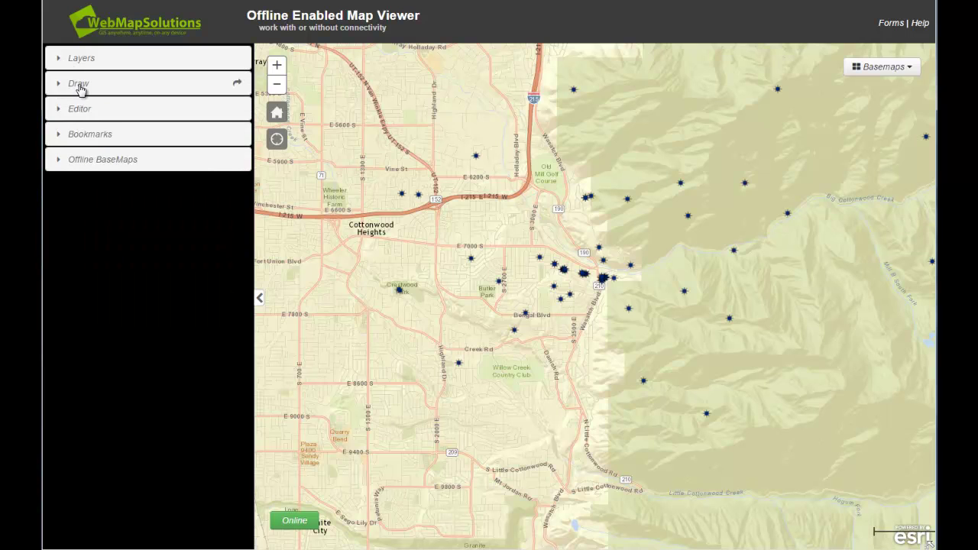
# - Draw a single point just west of Bengal Blvd, then briefly view the Bookmarks list
pyautogui.click(80, 87)
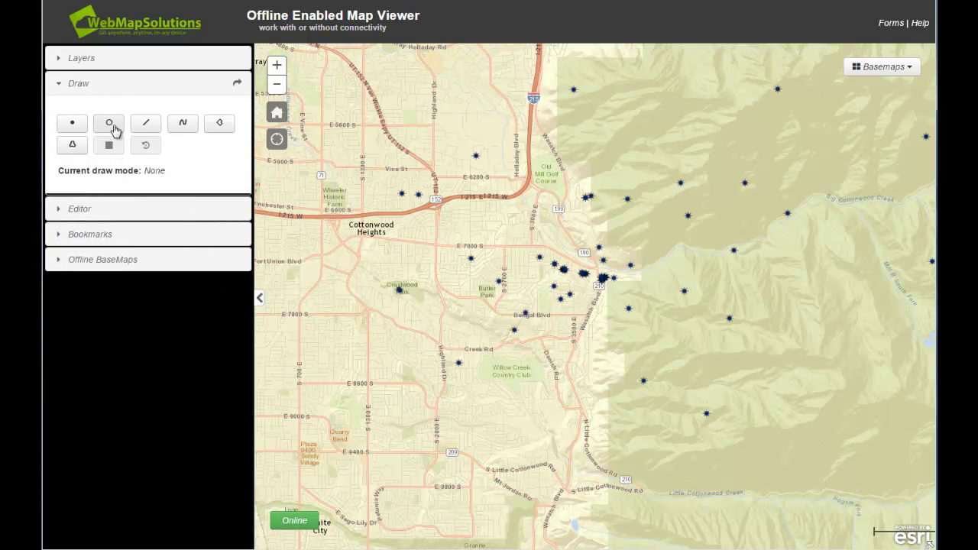
pyautogui.click(72, 124)
pyautogui.click(429, 316)
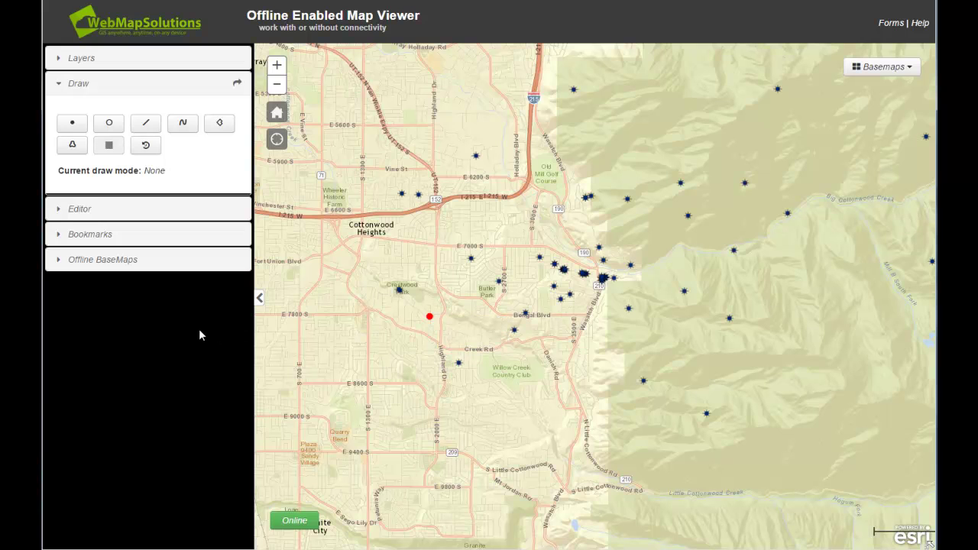
pyautogui.click(61, 84)
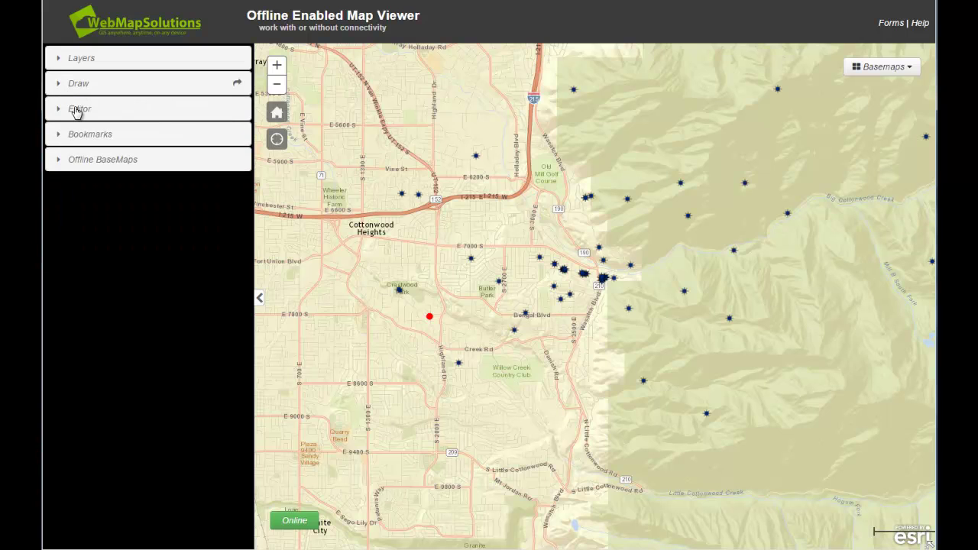
pyautogui.click(82, 140)
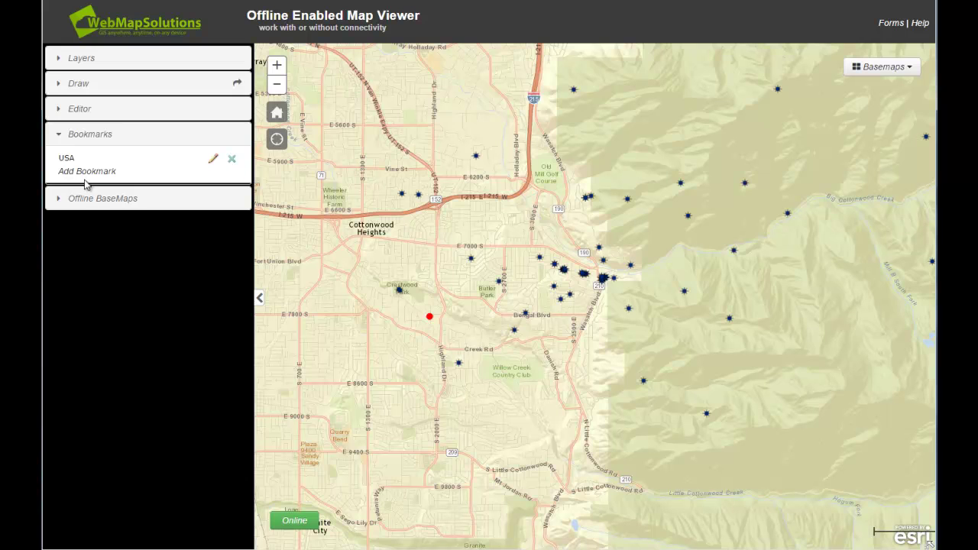
pyautogui.click(61, 141)
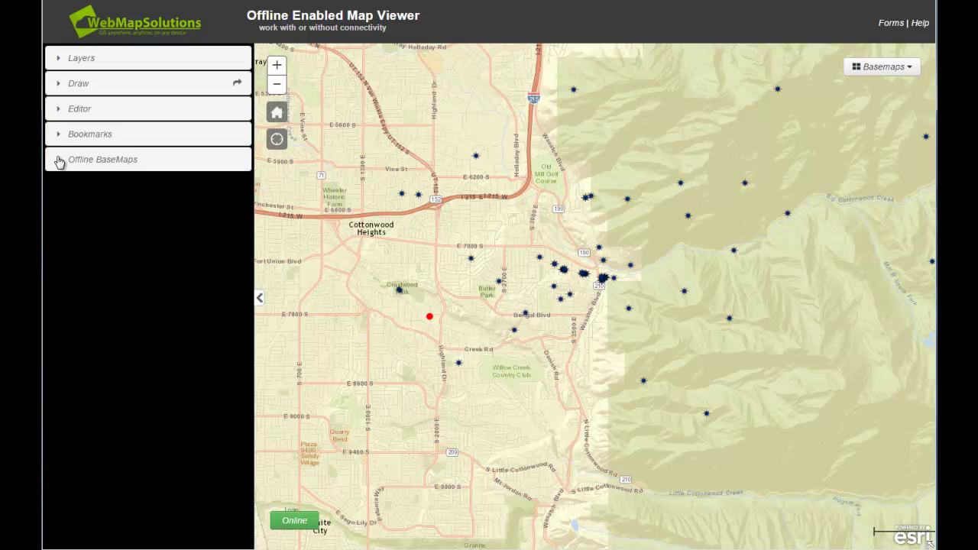
# - Expand the Offline BaseMaps section to show the tile download options
pyautogui.click(61, 159)
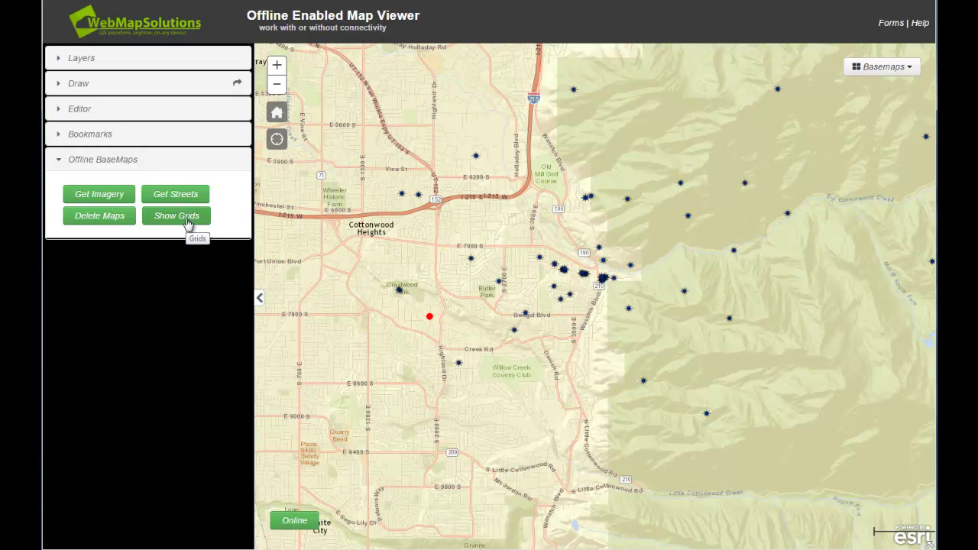
# - Display the cached tile grid, zoom out to see its extent, then hide it
pyautogui.click(188, 222)
pyautogui.scroll(-1, 629, 318)
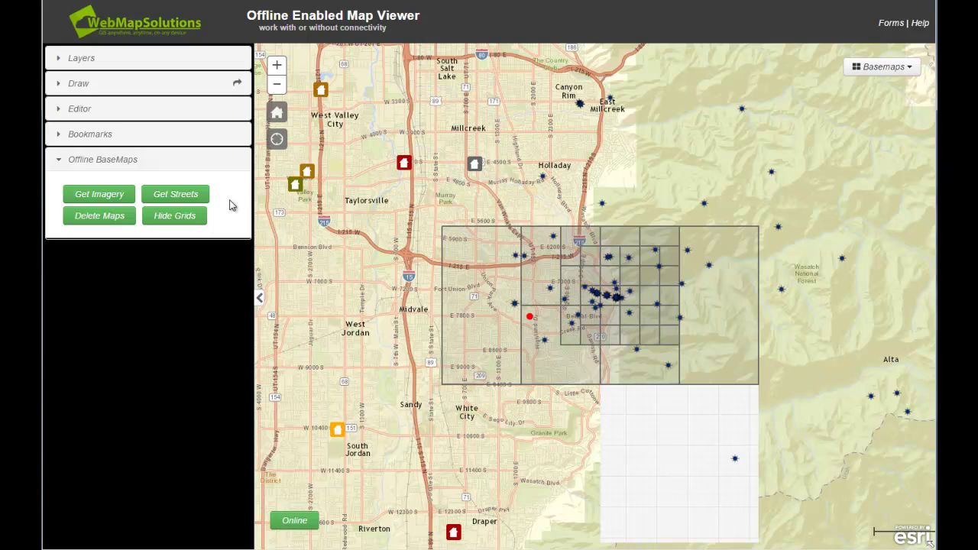
pyautogui.click(201, 218)
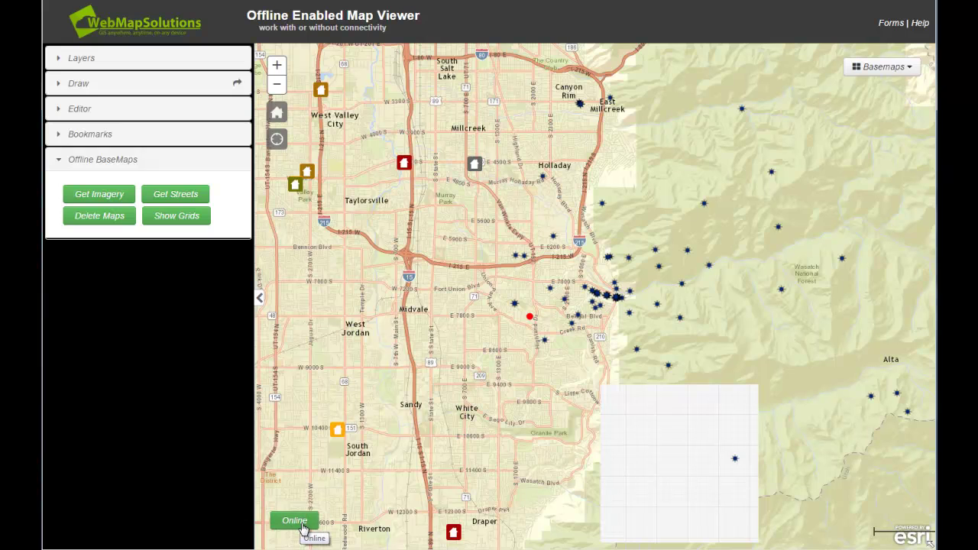
# - Take the map offline and zoom in, centering the cached tile area
pyautogui.click(302, 526)
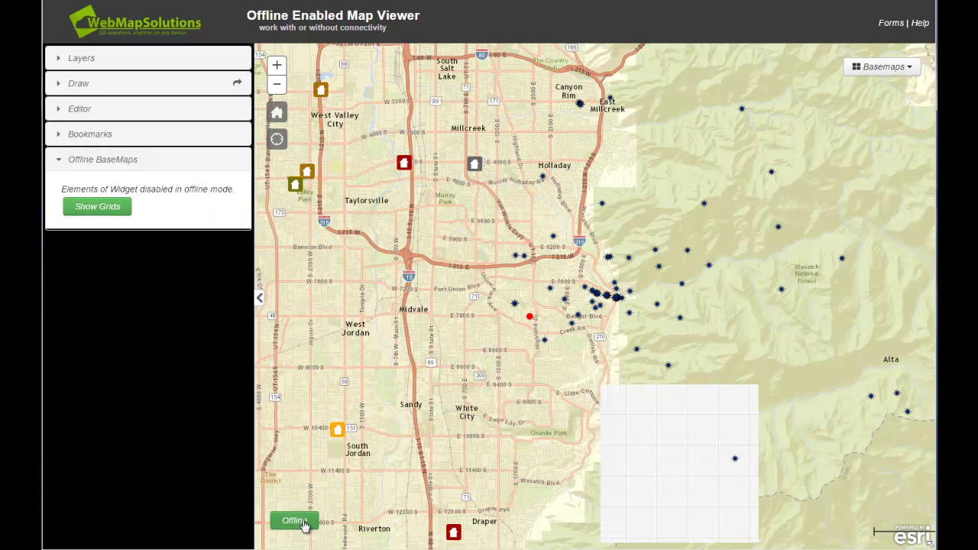
pyautogui.scroll(2, 595, 374)
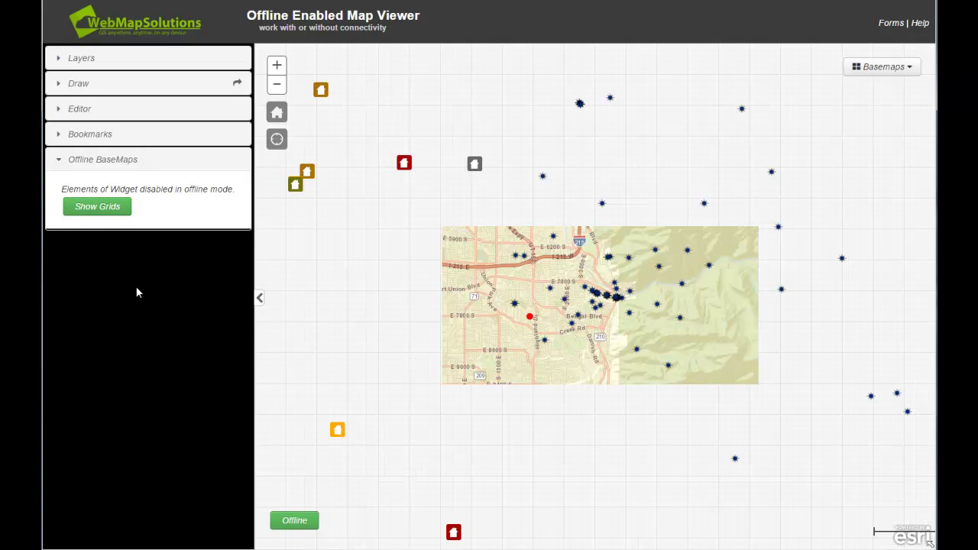
pyautogui.moveTo(655, 454); pyautogui.dragTo(537, 396)
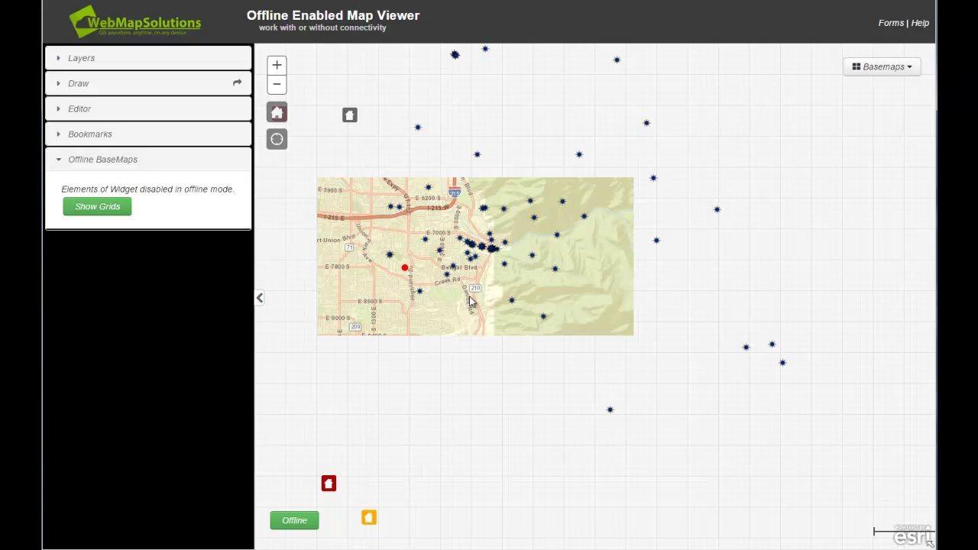
pyautogui.scroll(1, 470, 302)
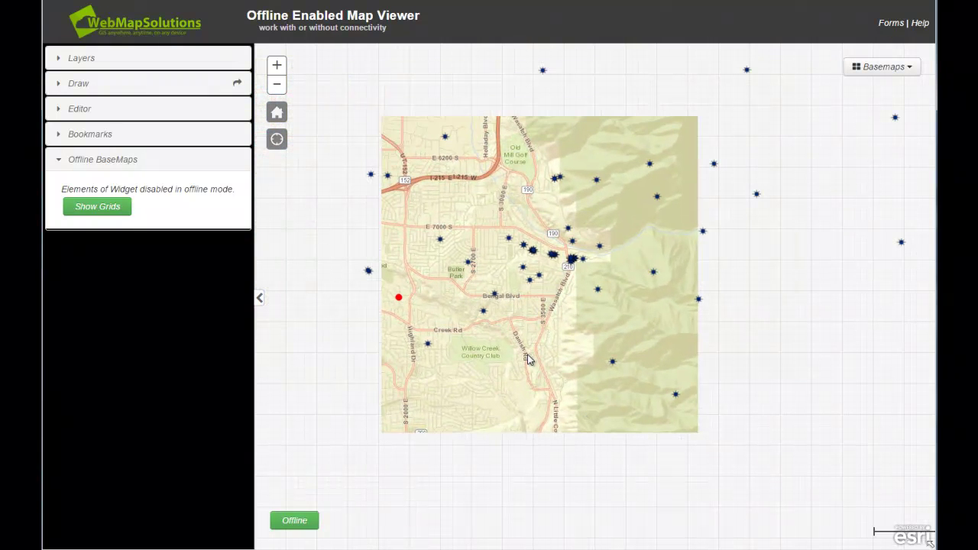
# - Switch the offline basemap to Satellite and pan toward the mountainous eastern area
pyautogui.click(891, 75)
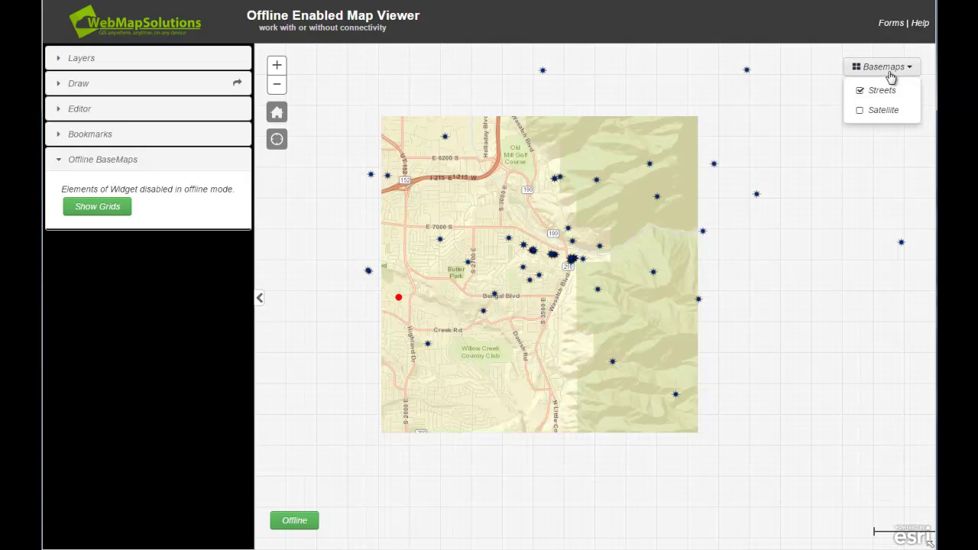
pyautogui.click(860, 115)
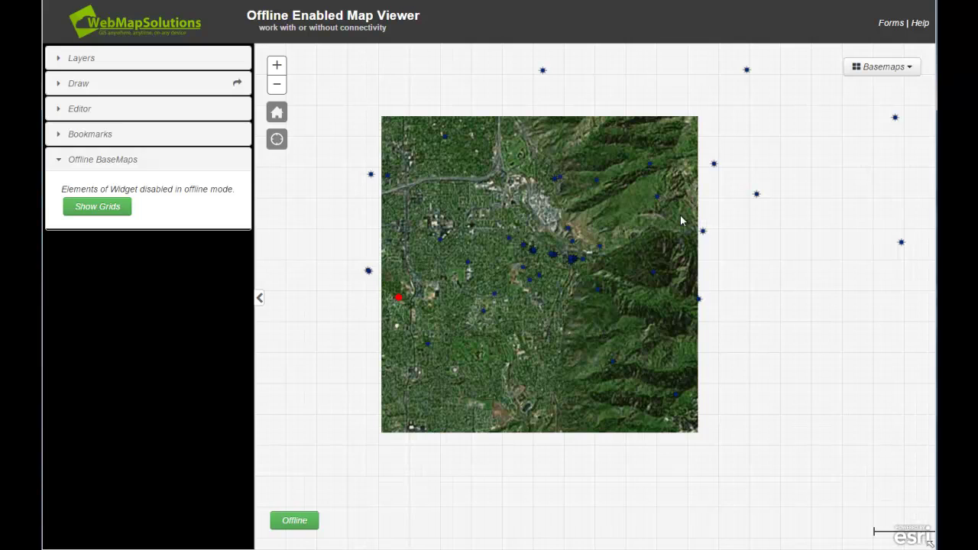
pyautogui.scroll(1, 655, 222)
pyautogui.moveTo(480, 365); pyautogui.dragTo(560, 392)
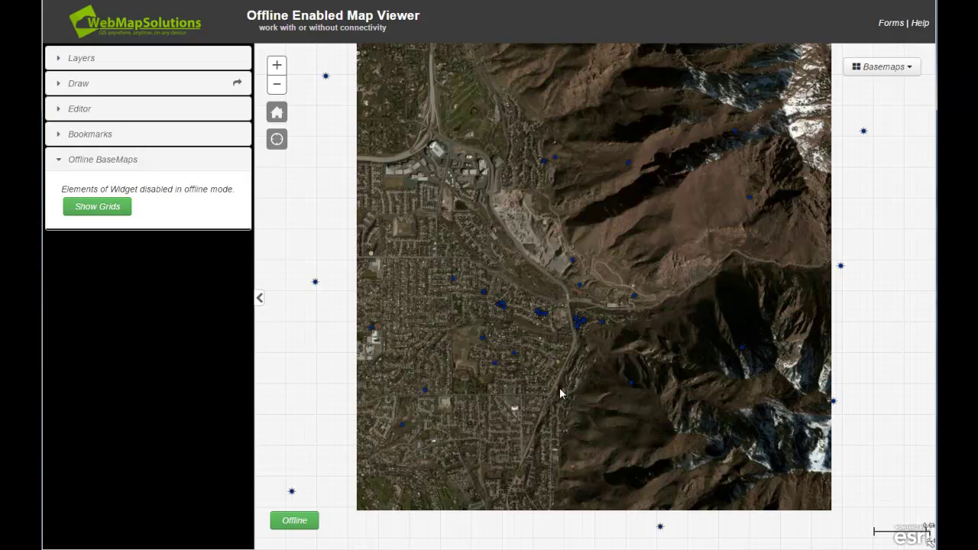
pyautogui.moveTo(716, 292); pyautogui.dragTo(613, 313)
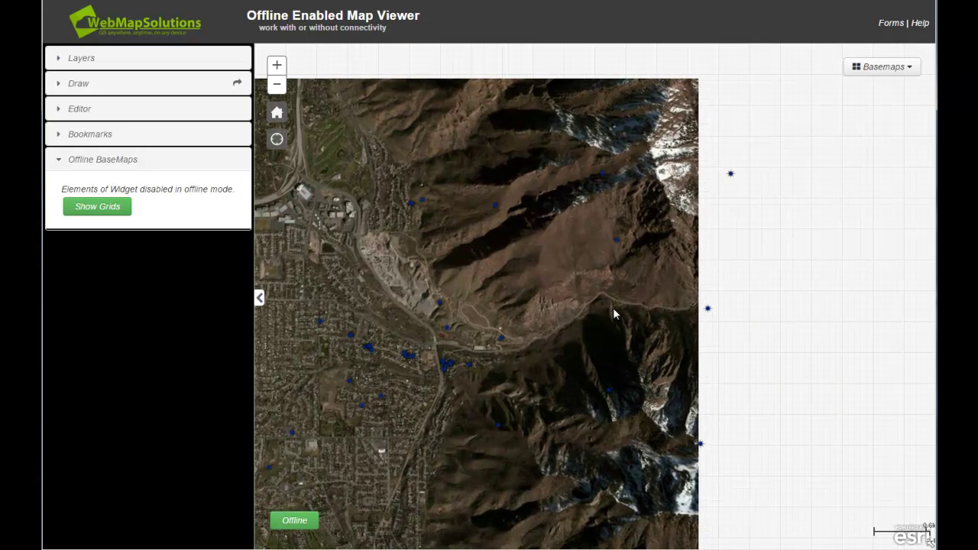
pyautogui.click(58, 161)
# - Start editing and add a DNROilGasWells_HDBottom well point east of the imagery, closing its attribute popup
pyautogui.click(59, 111)
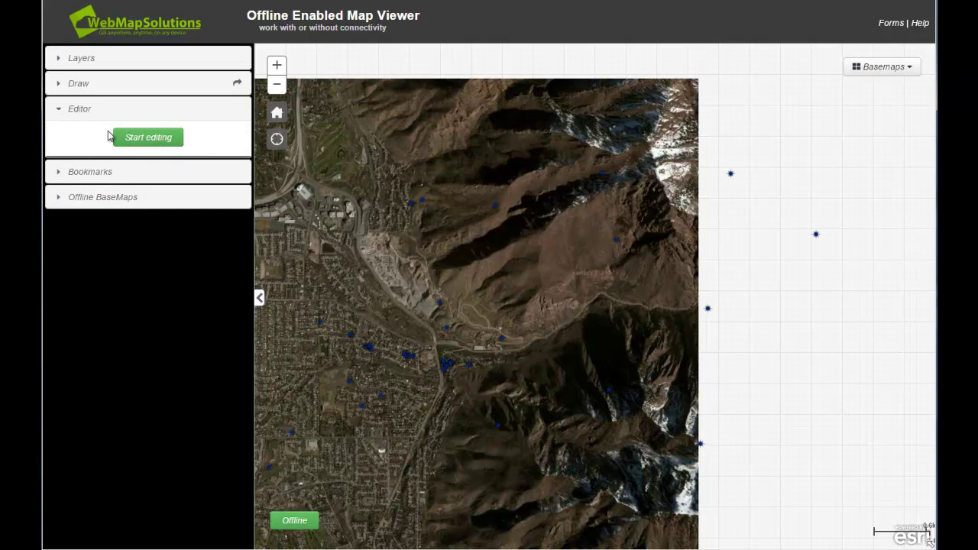
pyautogui.click(162, 139)
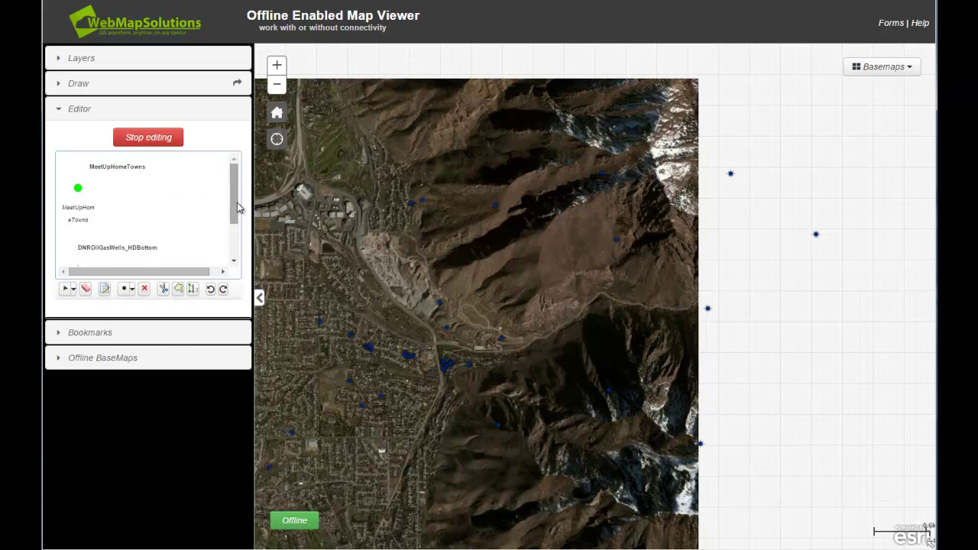
pyautogui.moveTo(237, 202); pyautogui.dragTo(243, 258)
pyautogui.click(94, 229)
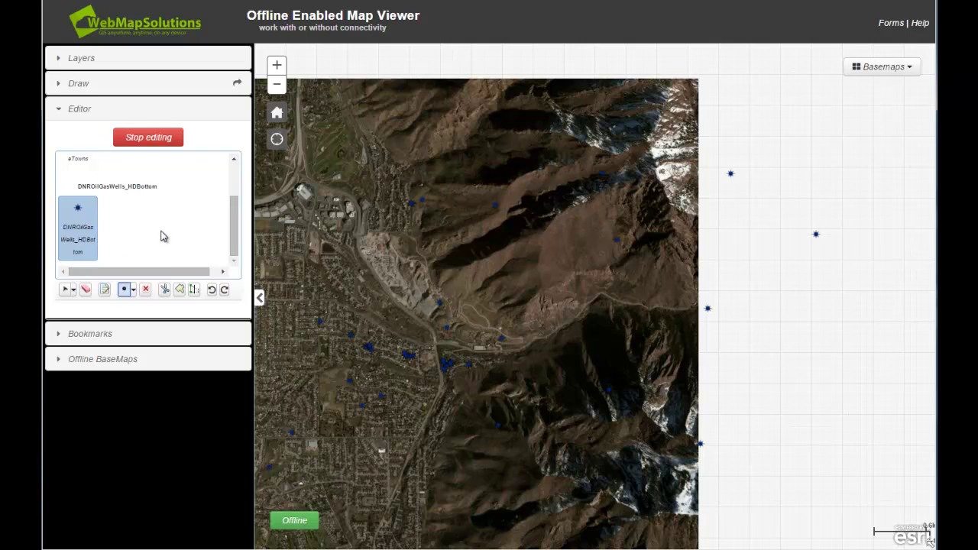
pyautogui.click(761, 277)
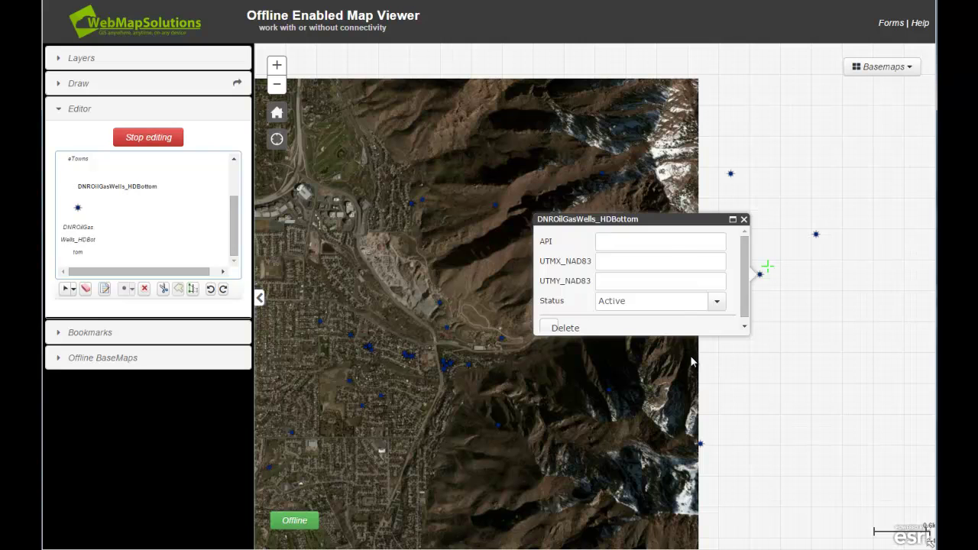
pyautogui.click(604, 260)
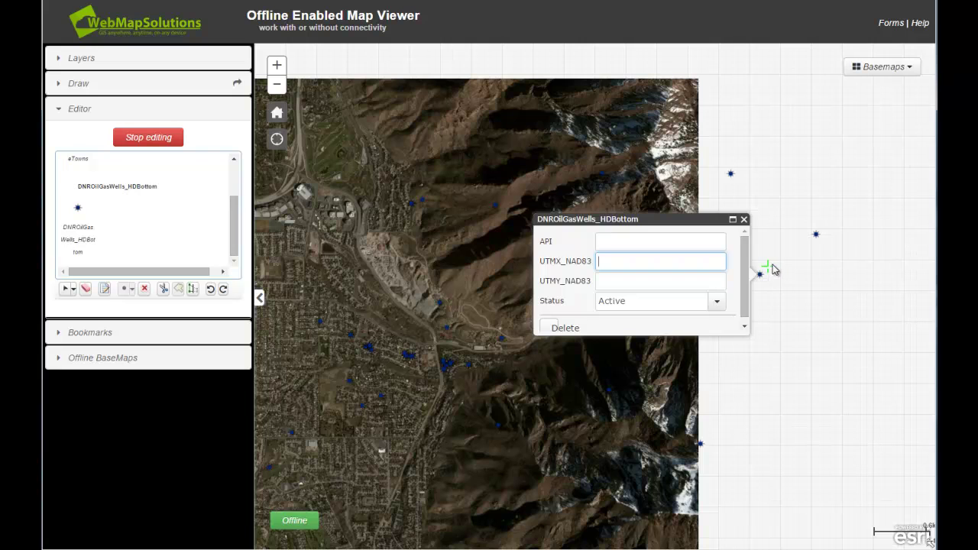
pyautogui.click(744, 221)
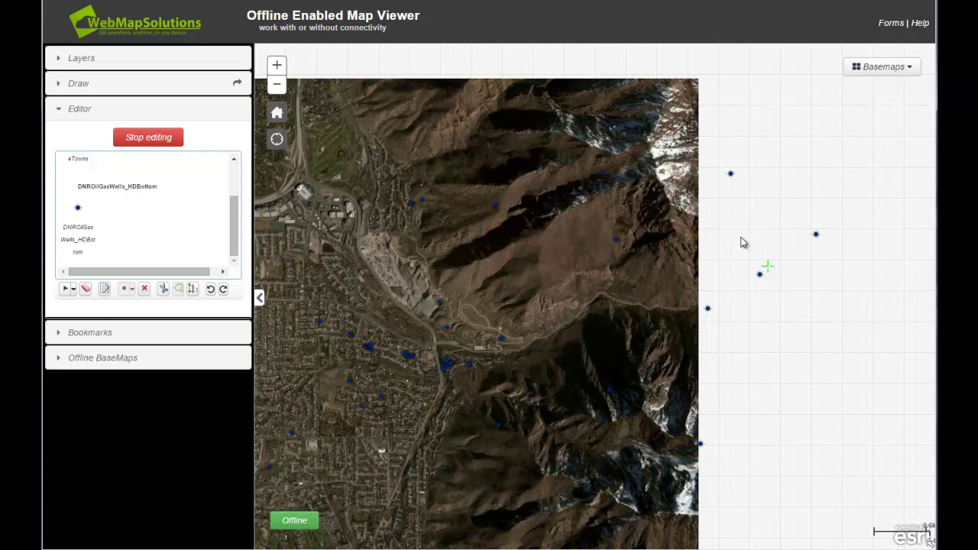
# - Switch the map back online, collapse the Editor, and set the basemap to Streets
pyautogui.click(305, 523)
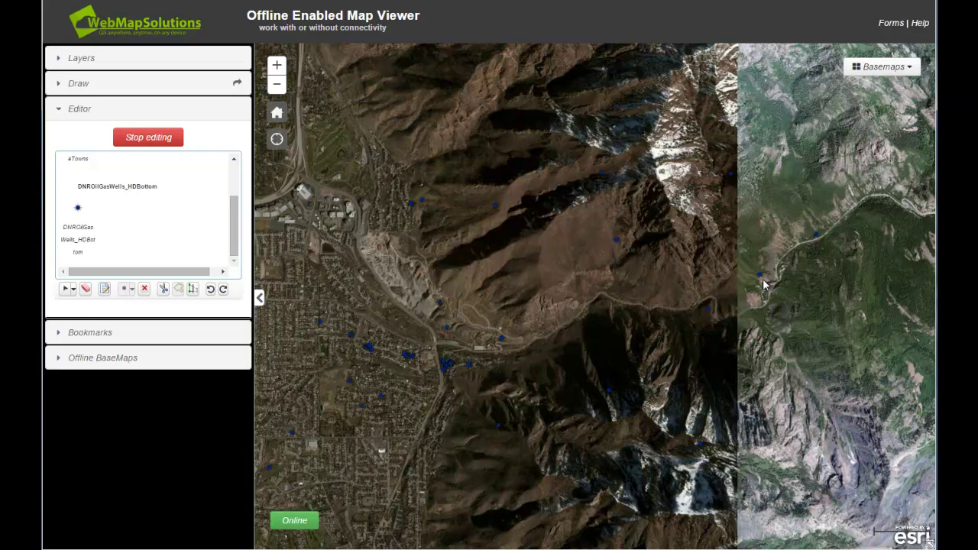
pyautogui.click(61, 111)
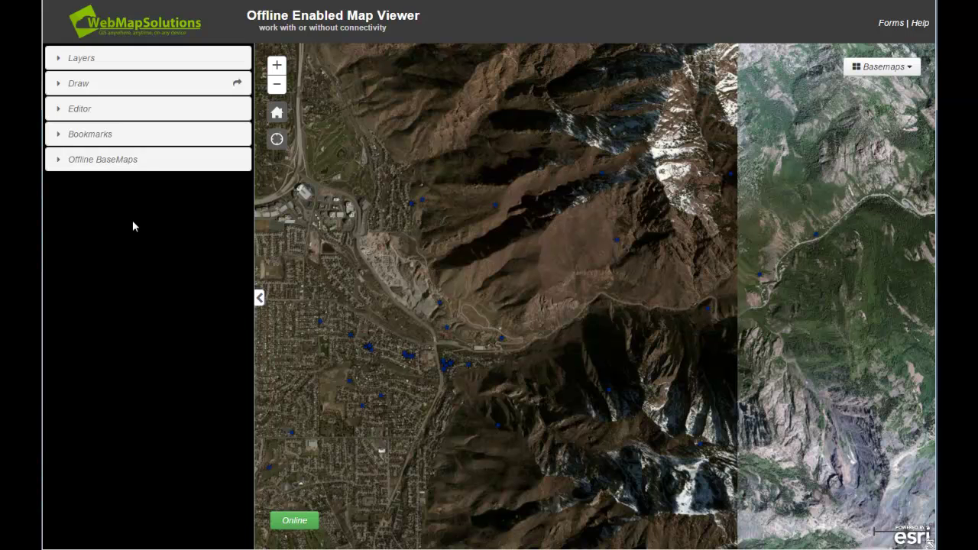
pyautogui.click(879, 67)
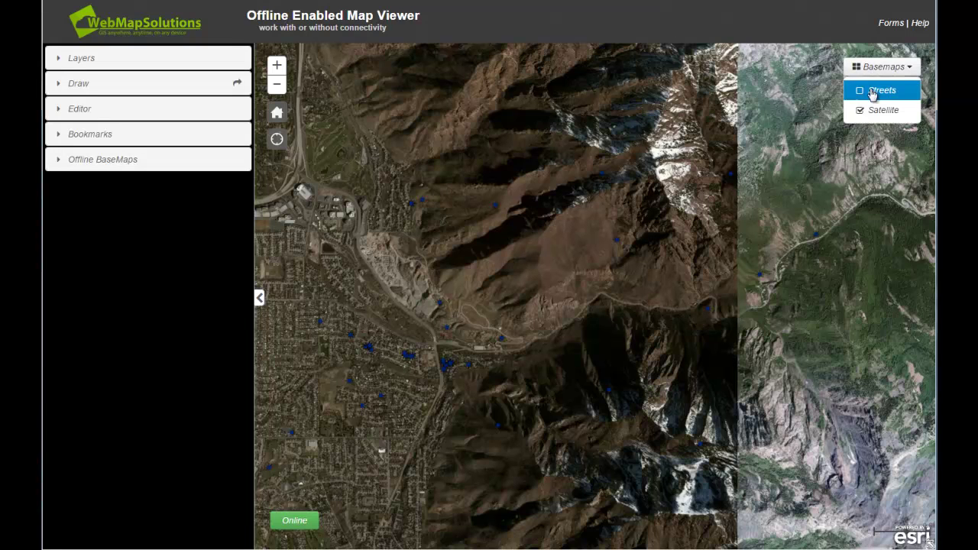
pyautogui.click(864, 91)
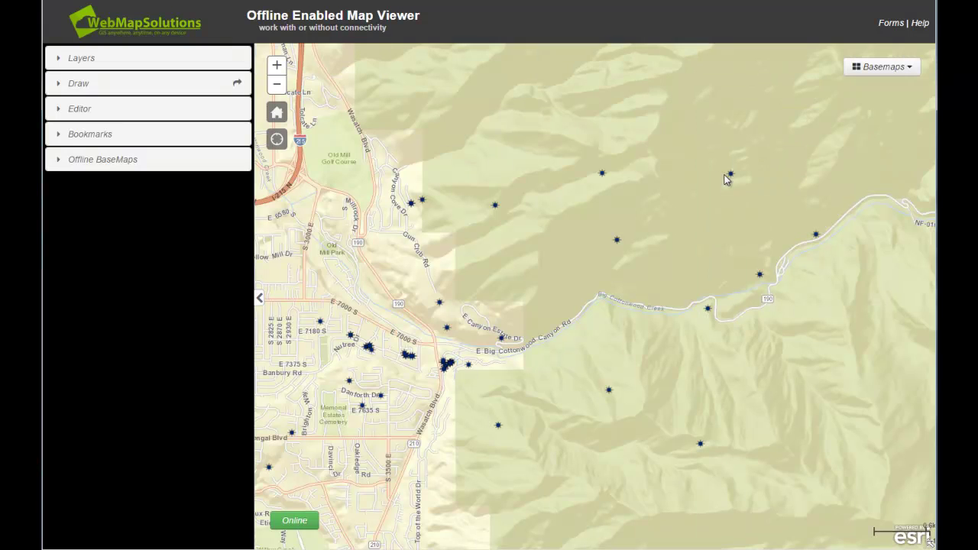
pyautogui.click(892, 24)
pyautogui.moveTo(620, 260); pyautogui.dragTo(624, 228)
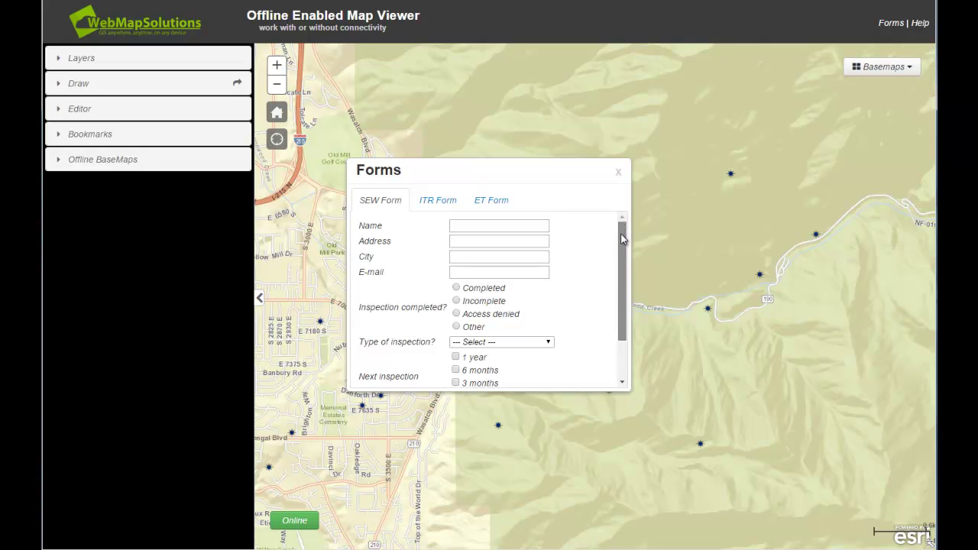
pyautogui.moveTo(622, 255); pyautogui.dragTo(620, 299)
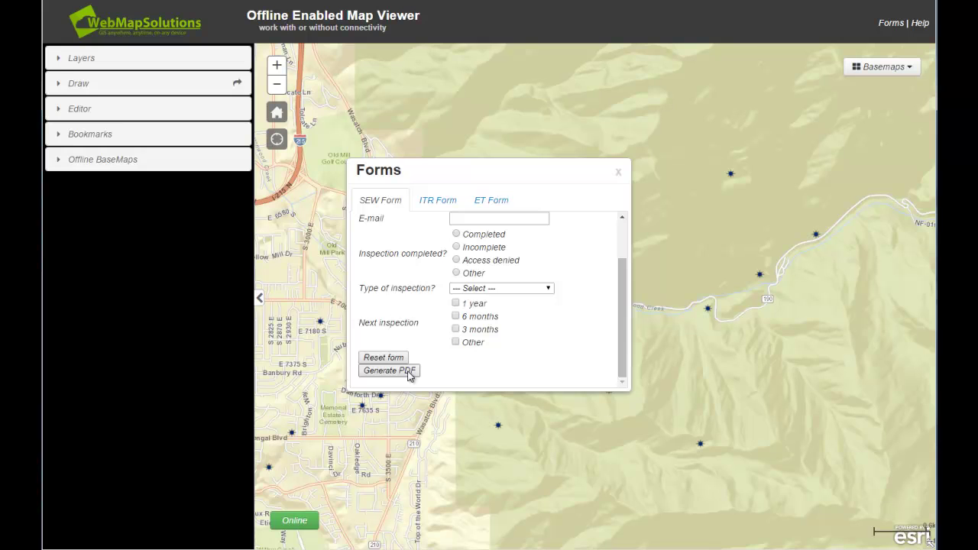
pyautogui.moveTo(619, 307); pyautogui.dragTo(623, 243)
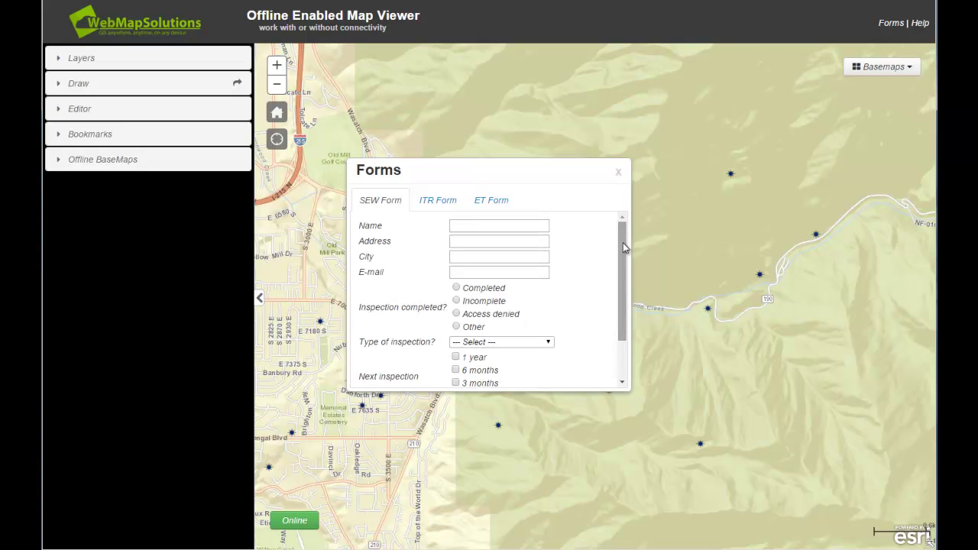
pyautogui.click(619, 174)
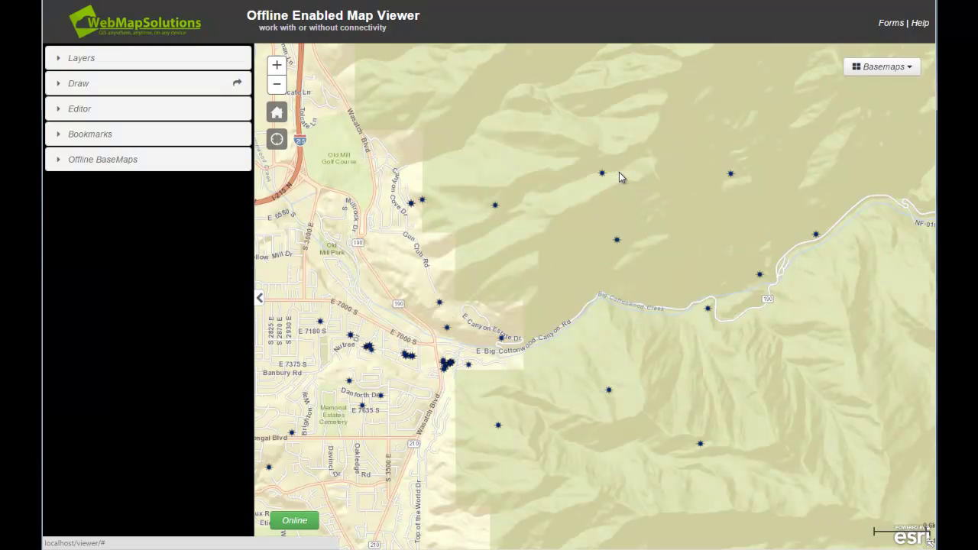